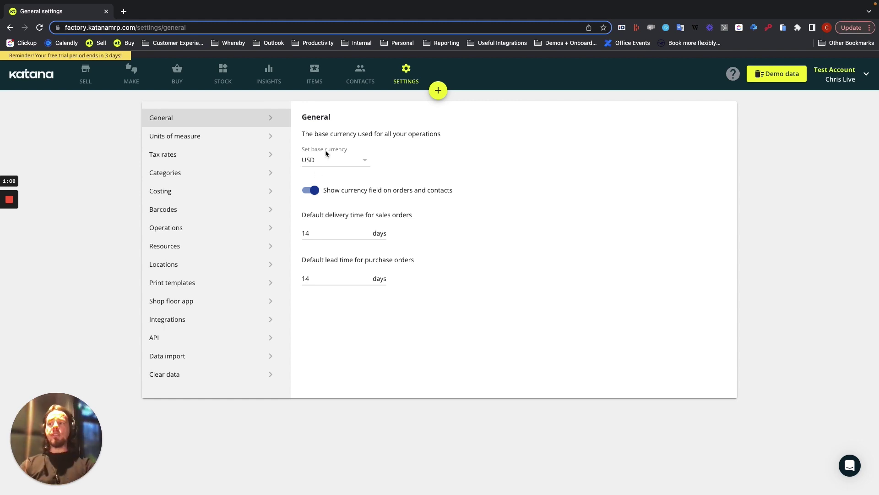
- Review the available integrations and the base currency options in the general settings
click(163, 322)
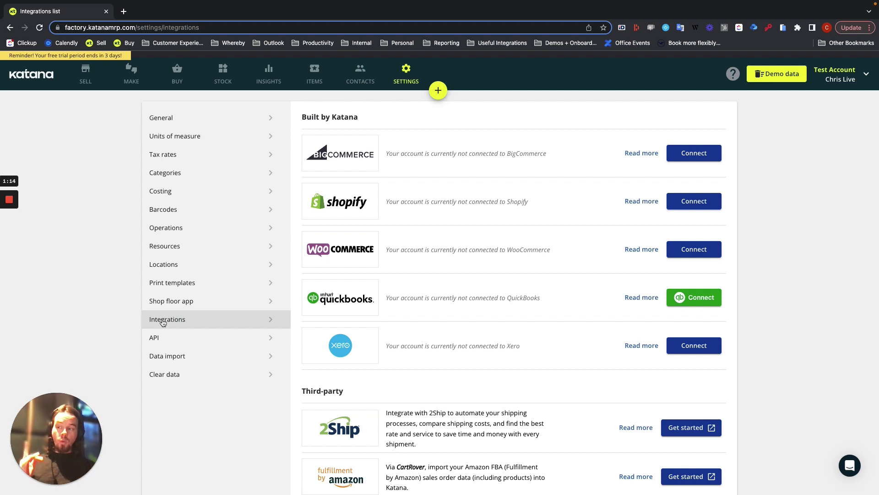
click(173, 118)
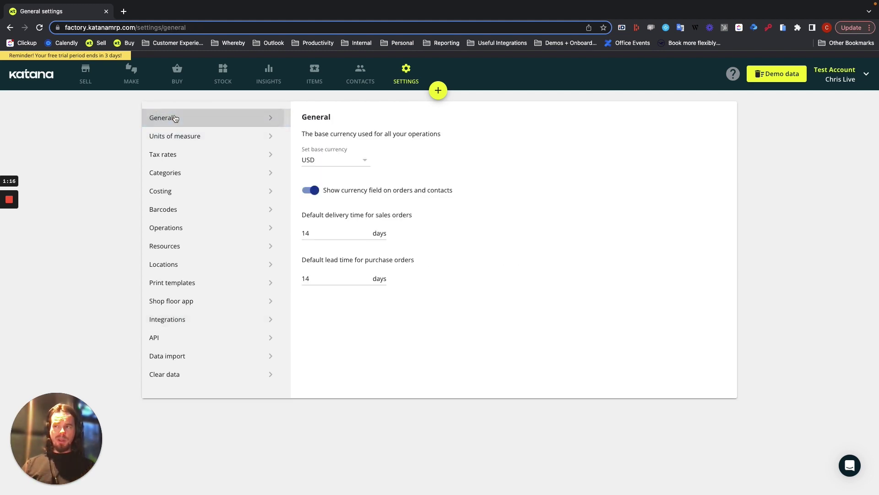
click(366, 160)
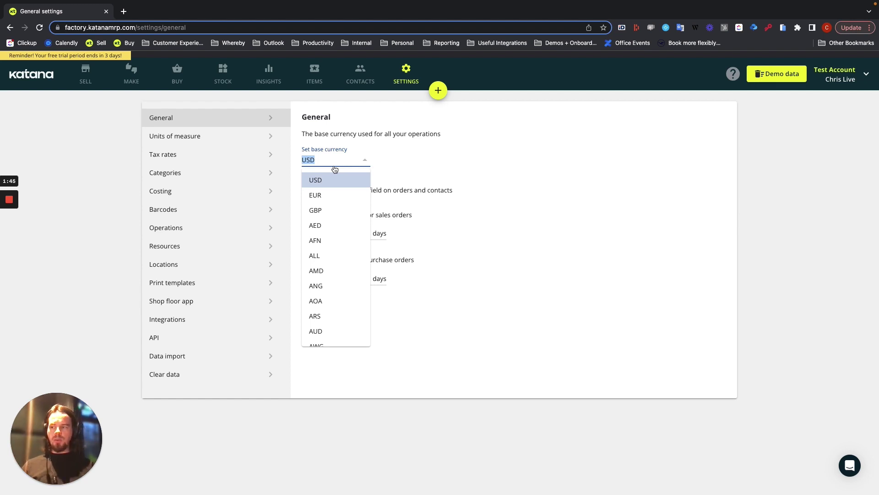
- Connect the Shopify store chriss-roasted-coffee through the integrations settings and install the Katana Manufacturing ERP app
click(161, 319)
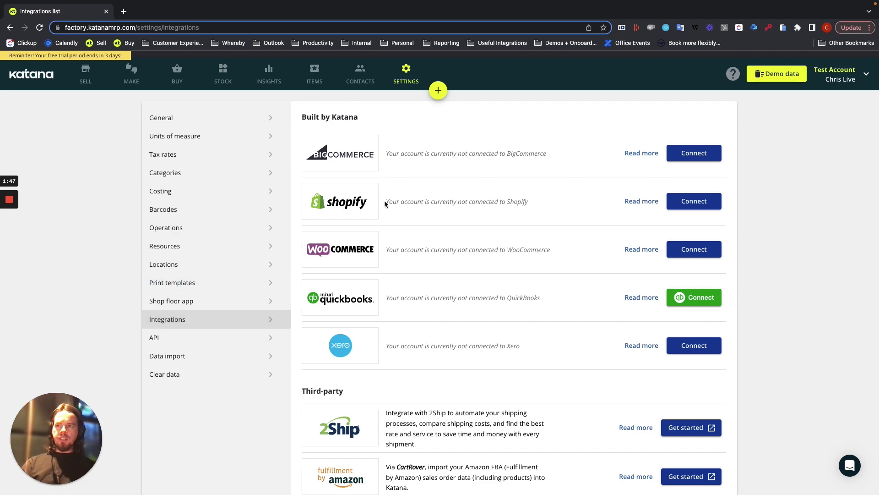
click(694, 202)
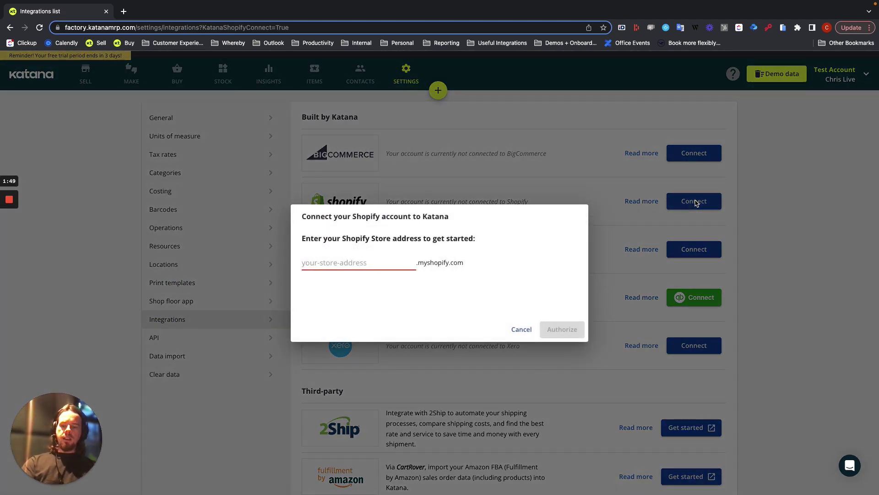
key(ctrl+v)
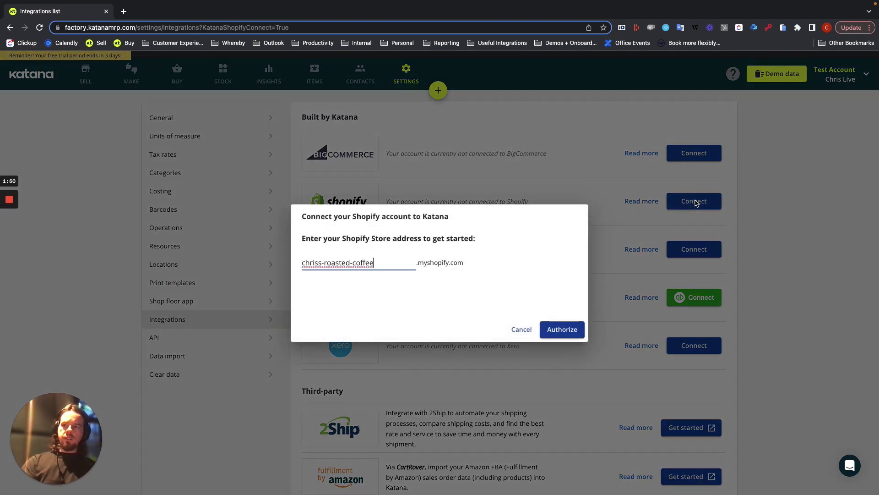
click(561, 329)
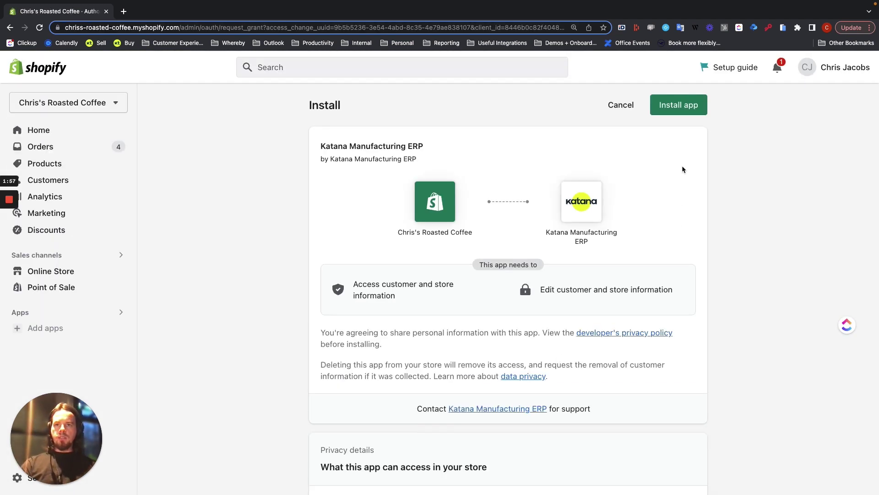
click(677, 104)
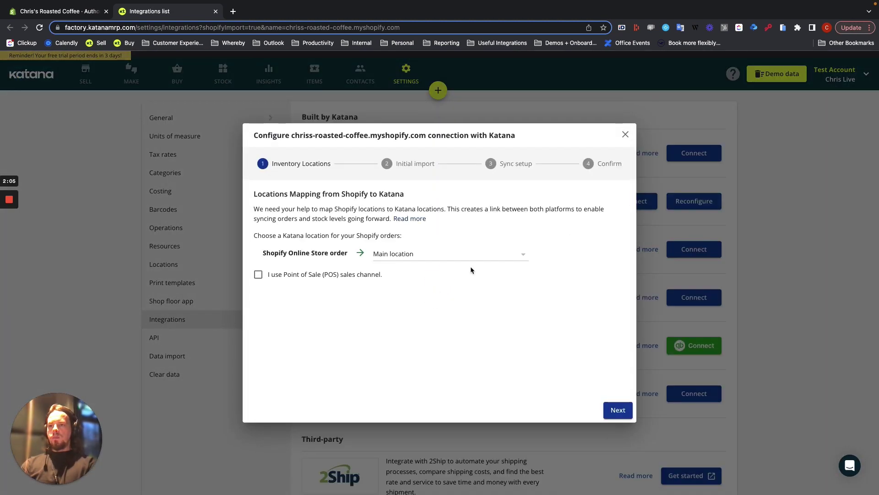
- Confirm the Shopify connection setup with Main location and the default import and sync options, and go to the sales orders
click(617, 411)
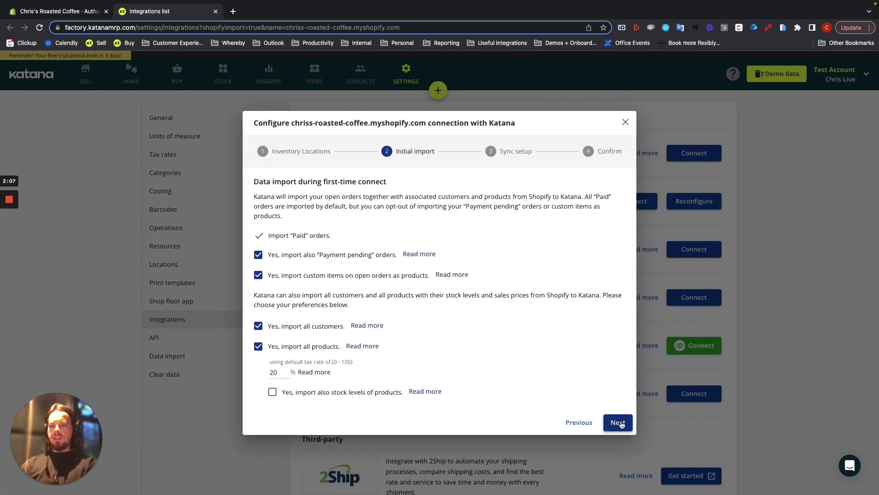
click(621, 423)
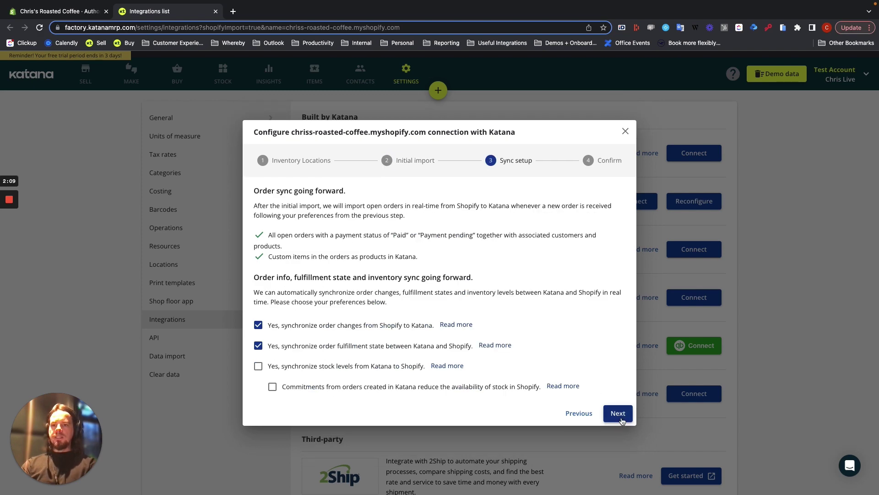
click(620, 420)
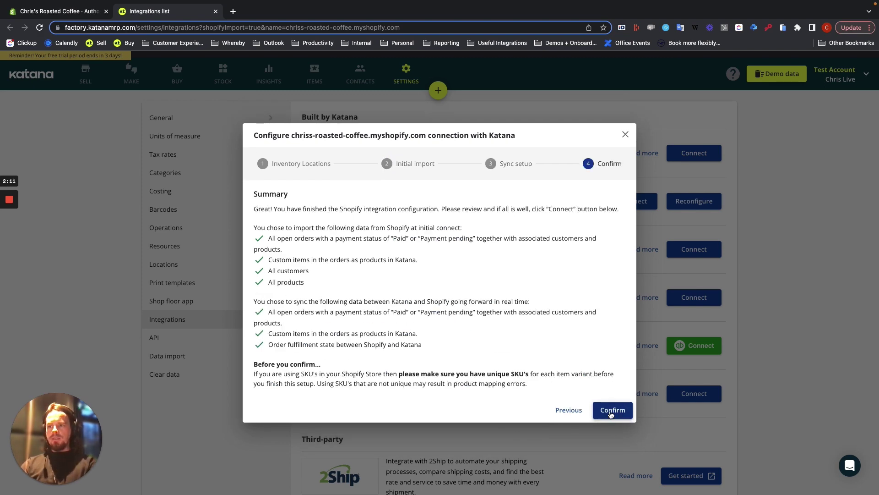
click(612, 413)
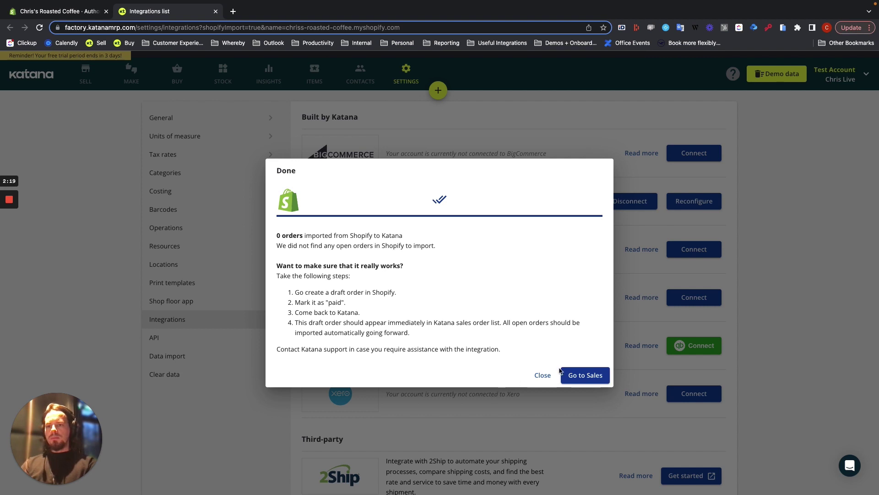
click(591, 382)
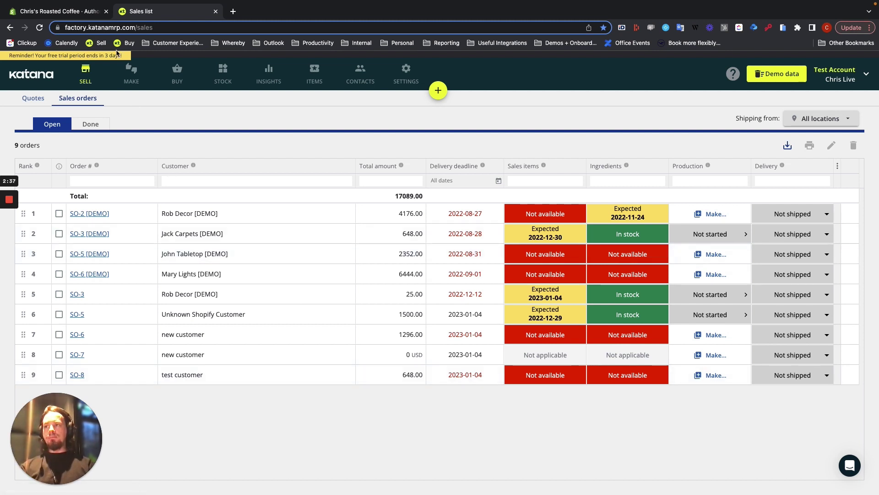
- Switch to the Shopify admin and start a new order containing the 500g Brazilian Roasted Coffee Pack, found by searching for coffee
click(58, 13)
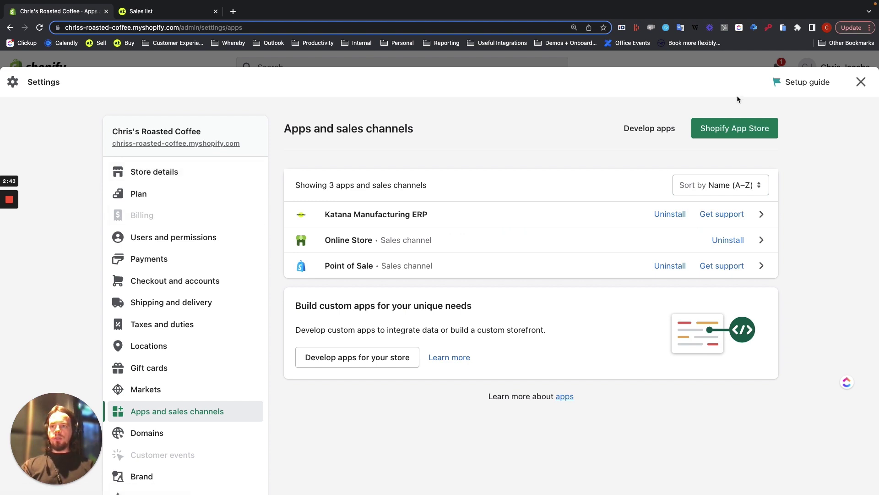
click(861, 81)
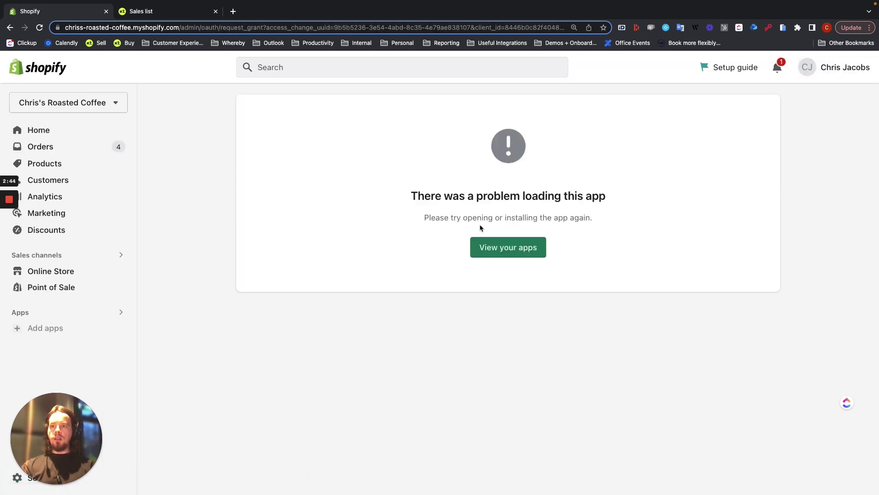
click(41, 150)
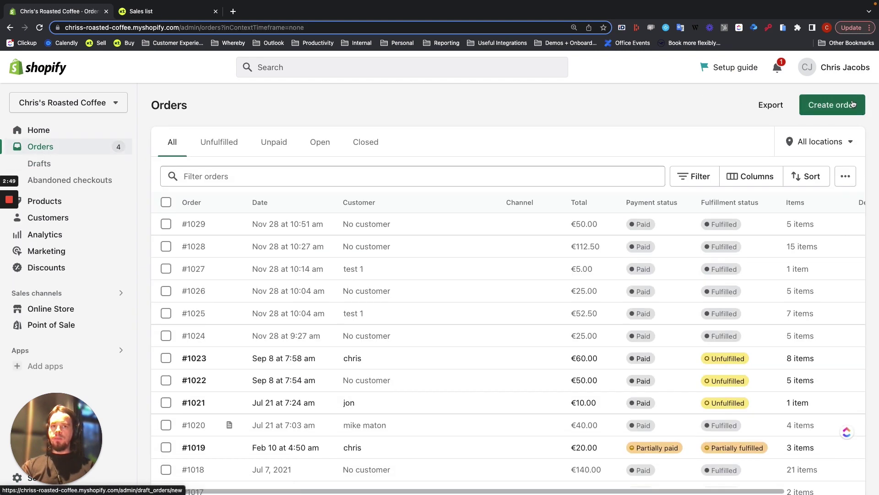
click(853, 103)
click(325, 176)
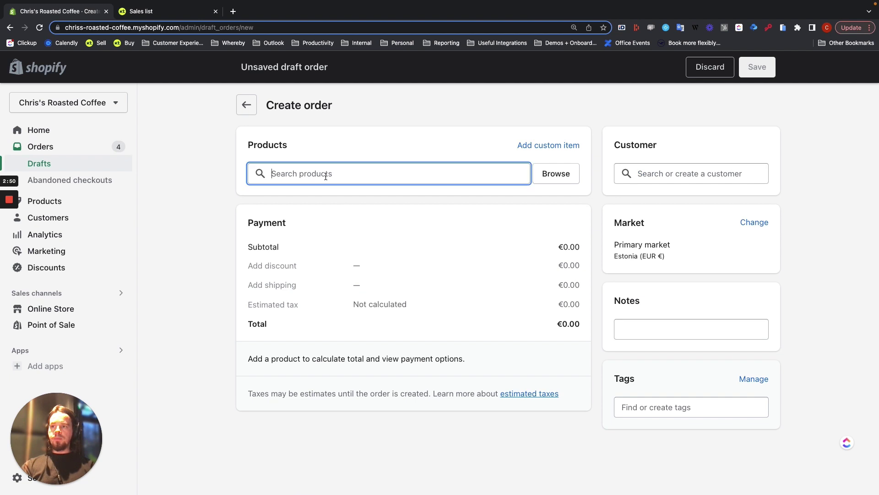
text(coffee)
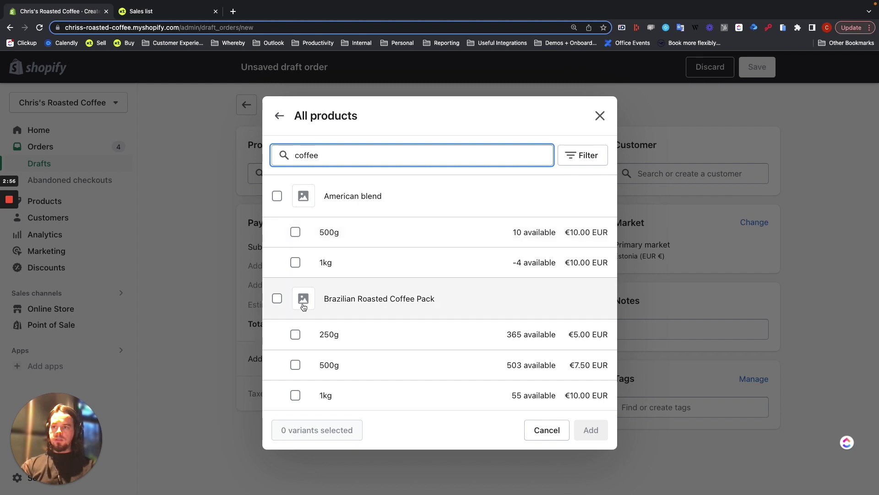
click(295, 365)
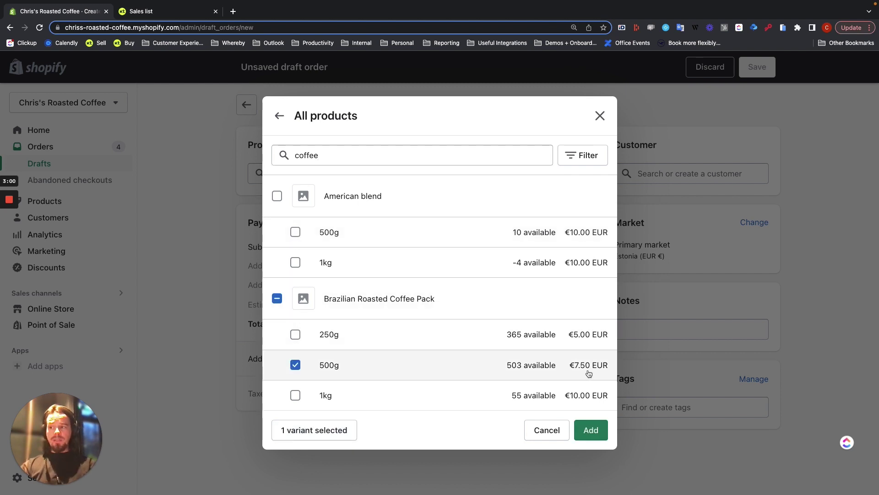
click(594, 429)
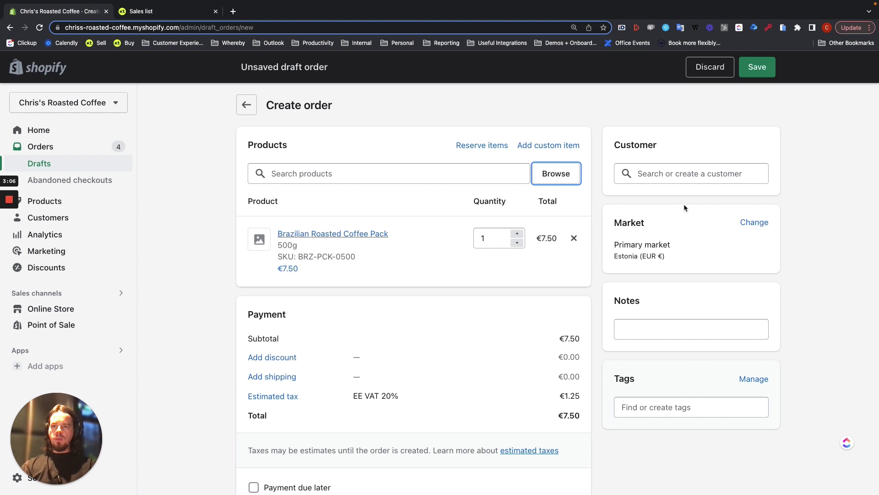
- Assign the existing third-listed customer to the draft order and create the order marked as paid
click(671, 174)
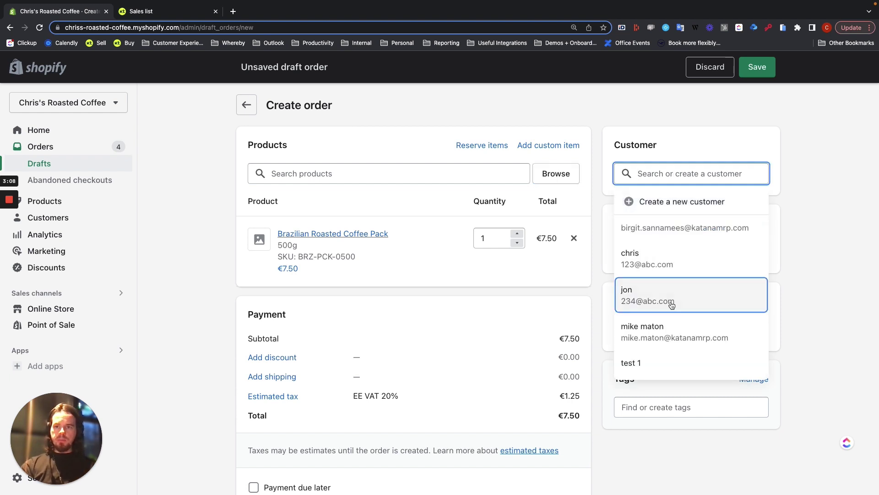
click(650, 296)
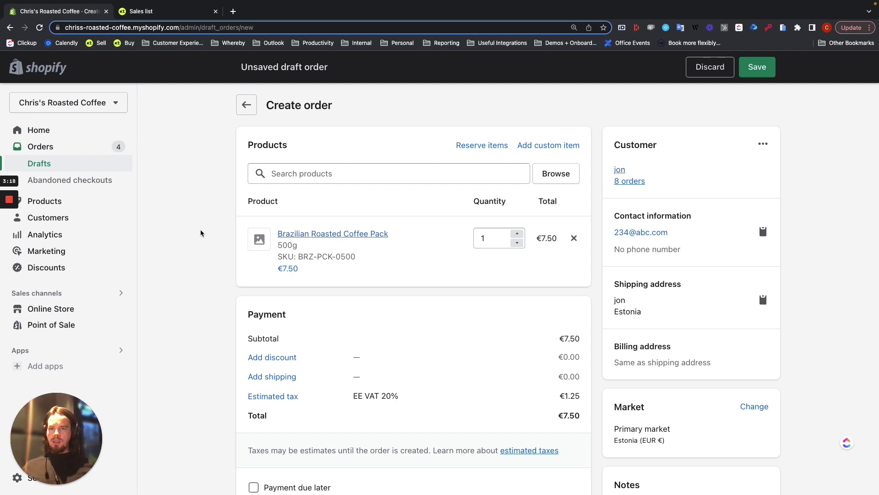
scroll(200, 233, down, 3)
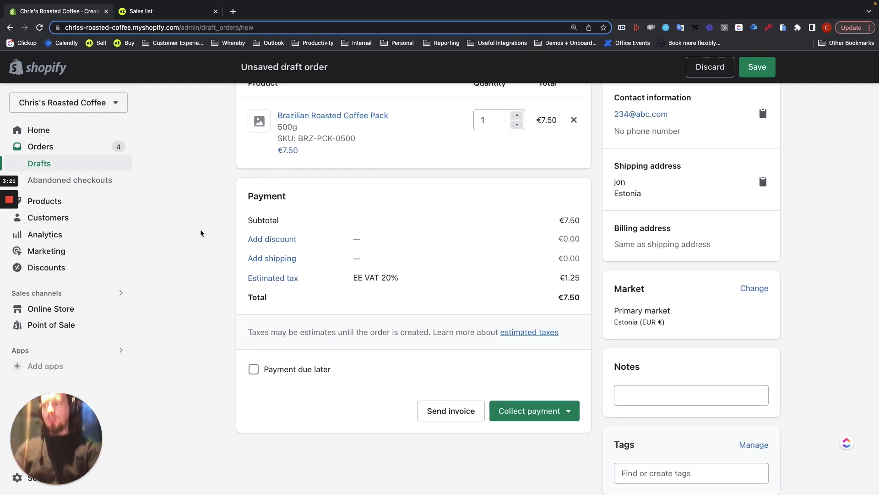
click(539, 415)
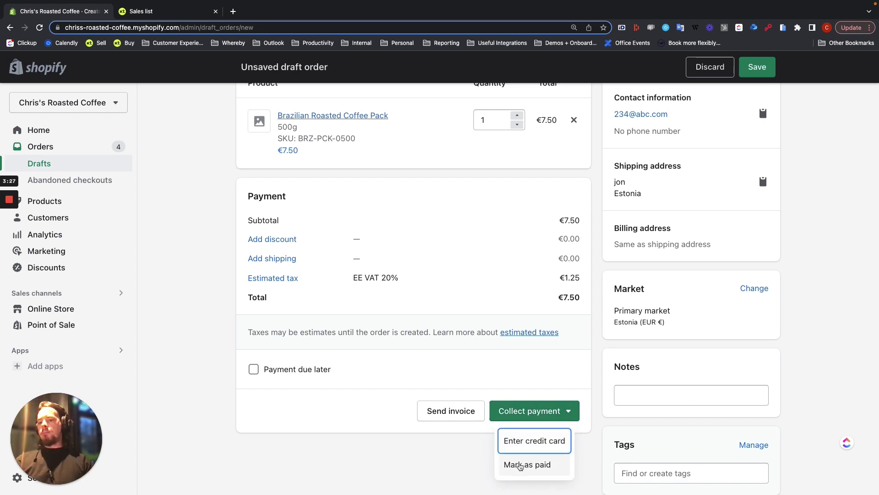
click(519, 465)
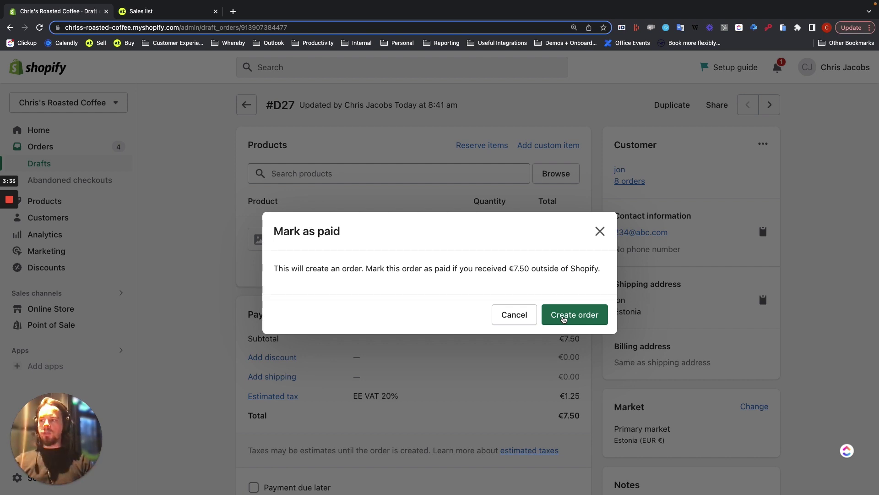
click(565, 319)
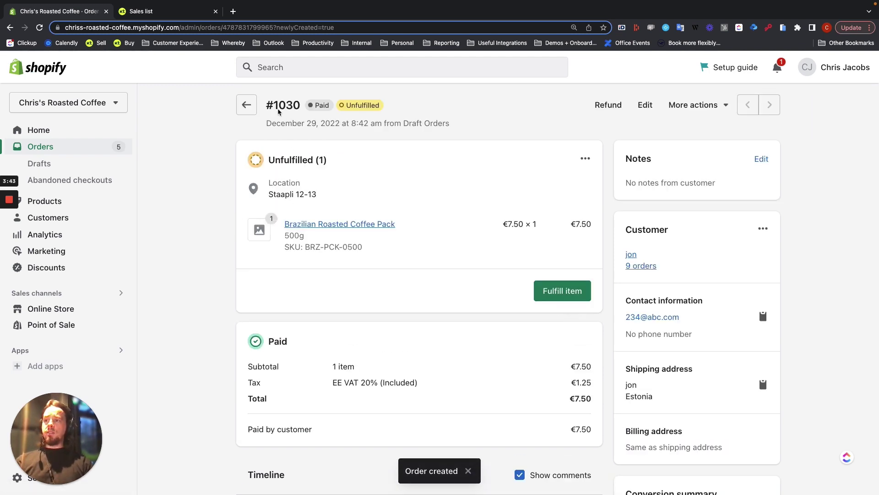
- Switch back to Katana and refresh the open sales orders list to load the new Shopify order
click(157, 15)
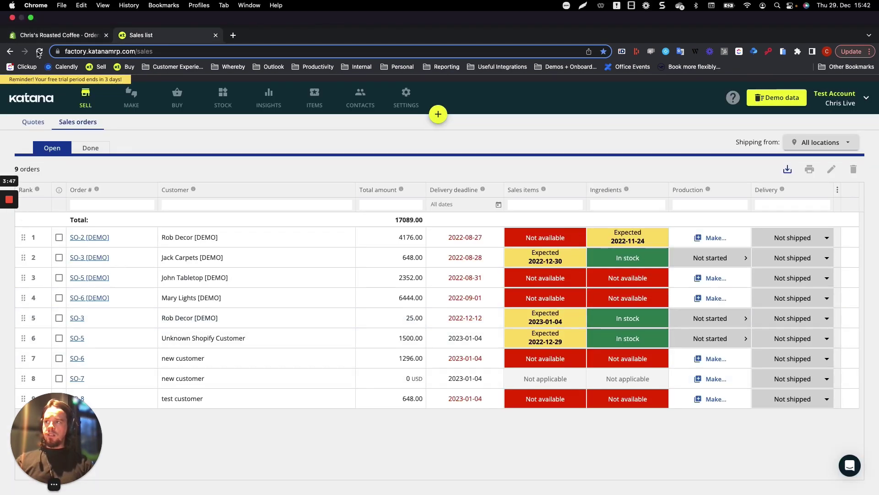
click(39, 52)
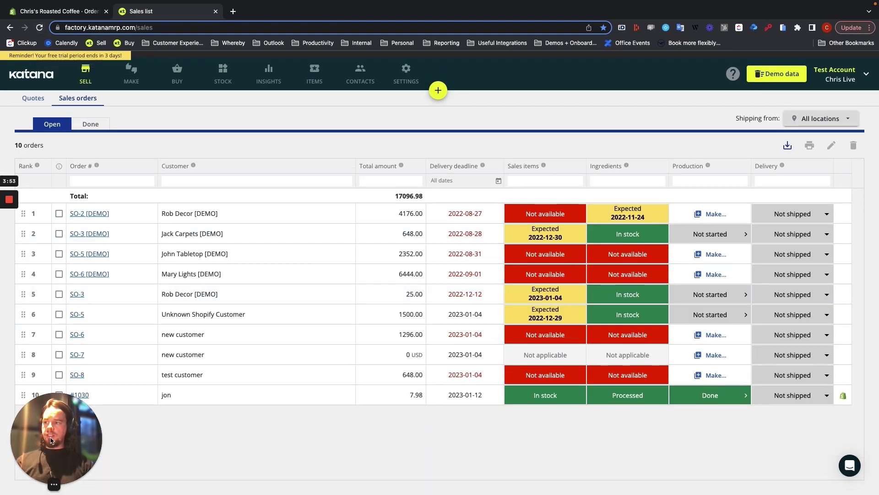
drag(51, 429, 51, 240)
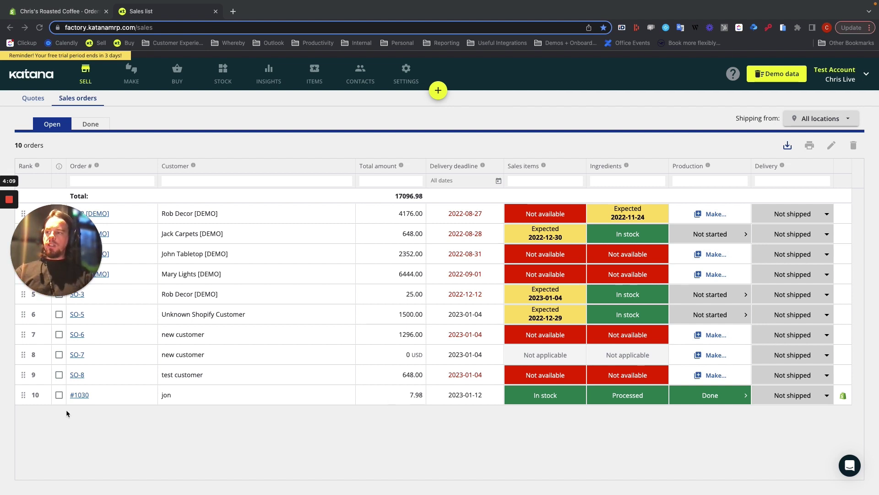
- Open the imported Shopify sales order and examine its EUR total, converted USD total and currency rate details
click(85, 394)
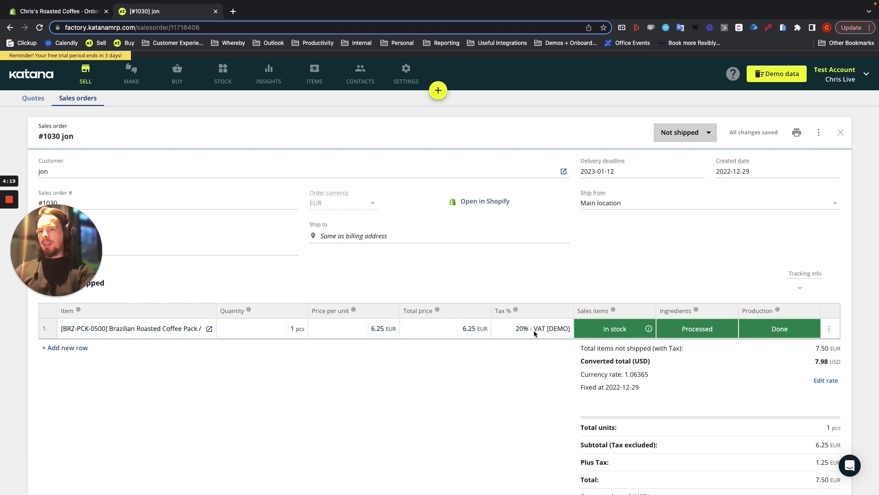
drag(815, 350, 832, 351)
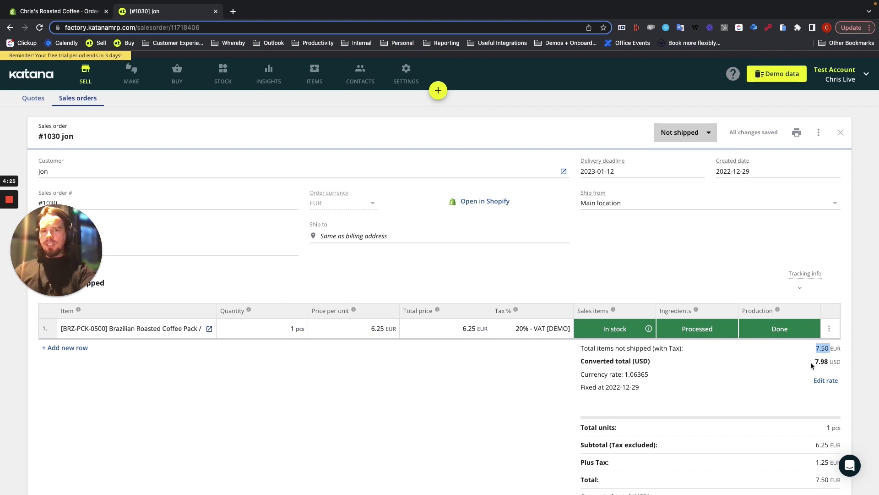
drag(815, 361, 829, 362)
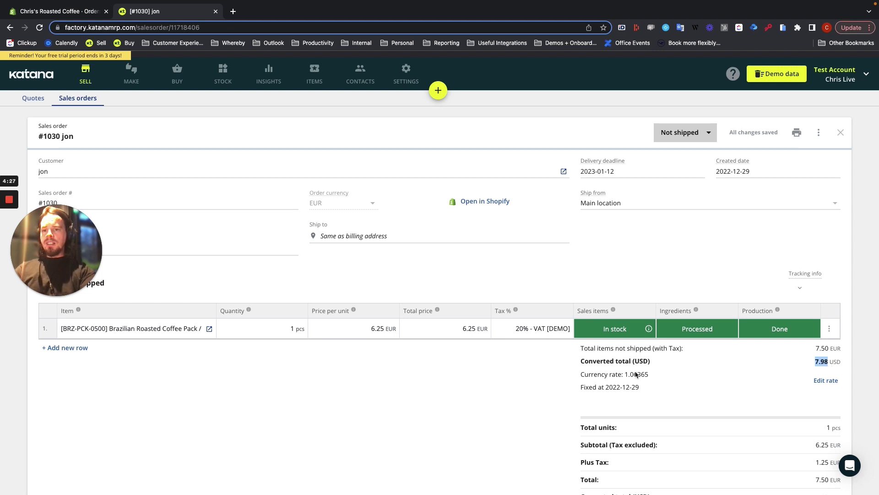
drag(580, 376, 659, 382)
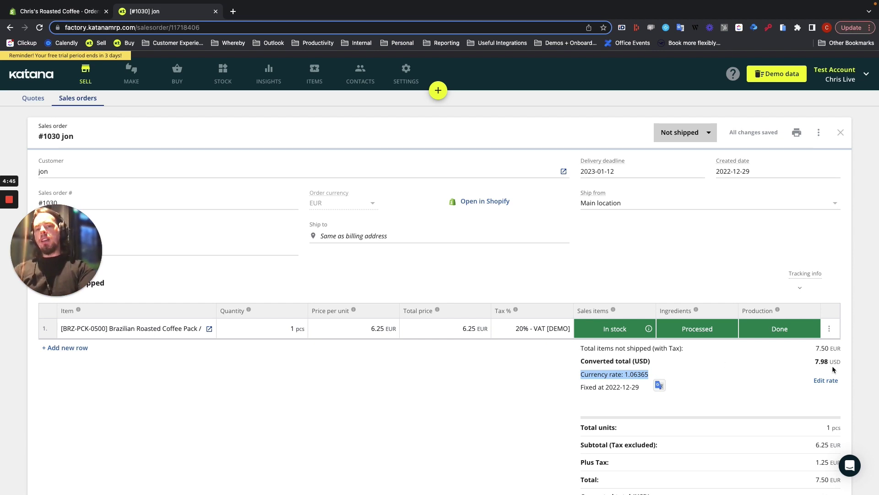
click(825, 380)
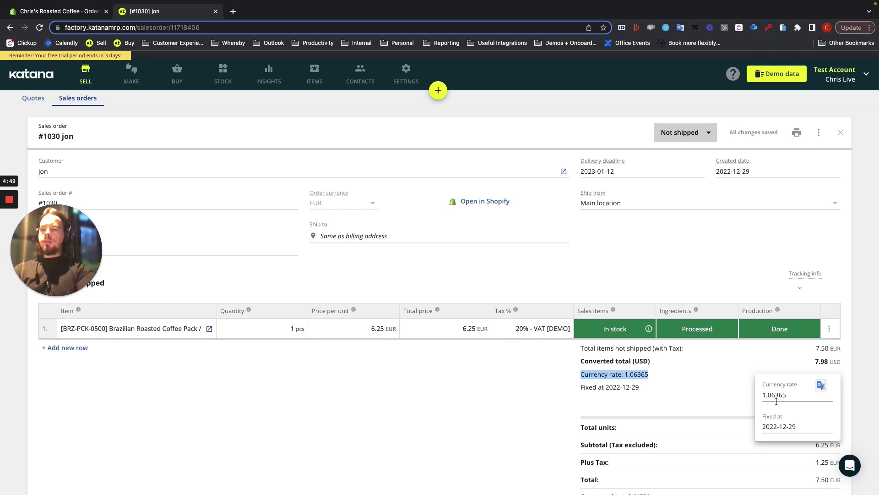
click(480, 389)
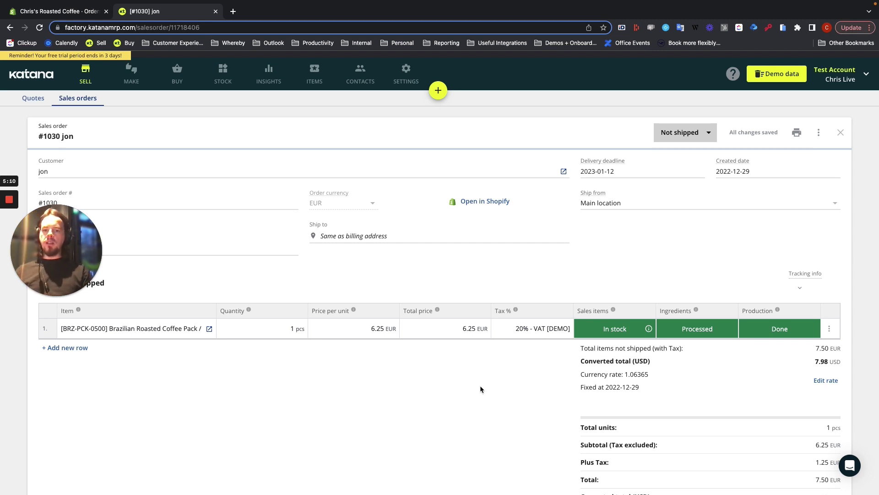
scroll(480, 387, down, 3)
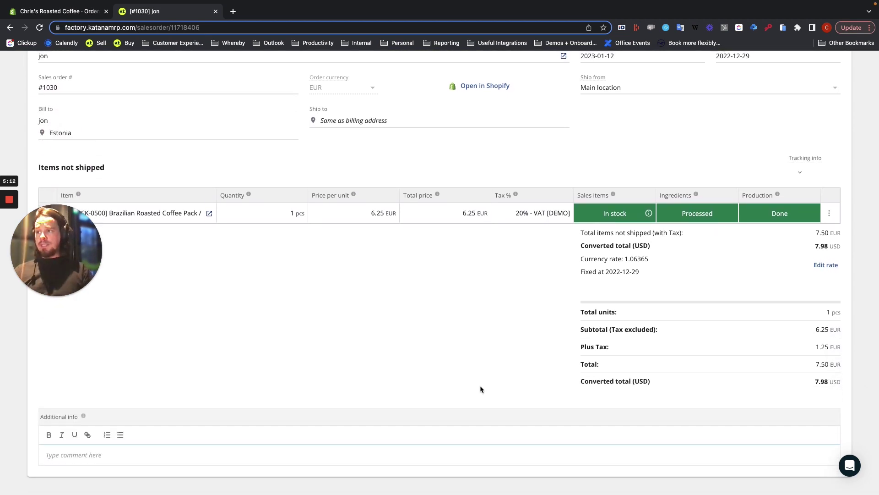